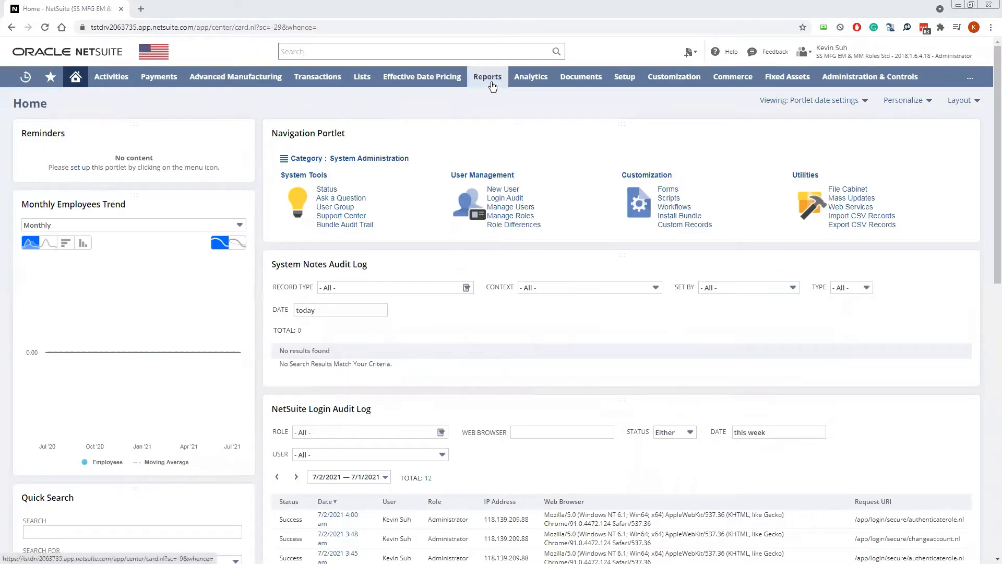
# Open the company's Subsidiaries list in a new browser tab and switch to it.
pyautogui.moveTo(625, 78)
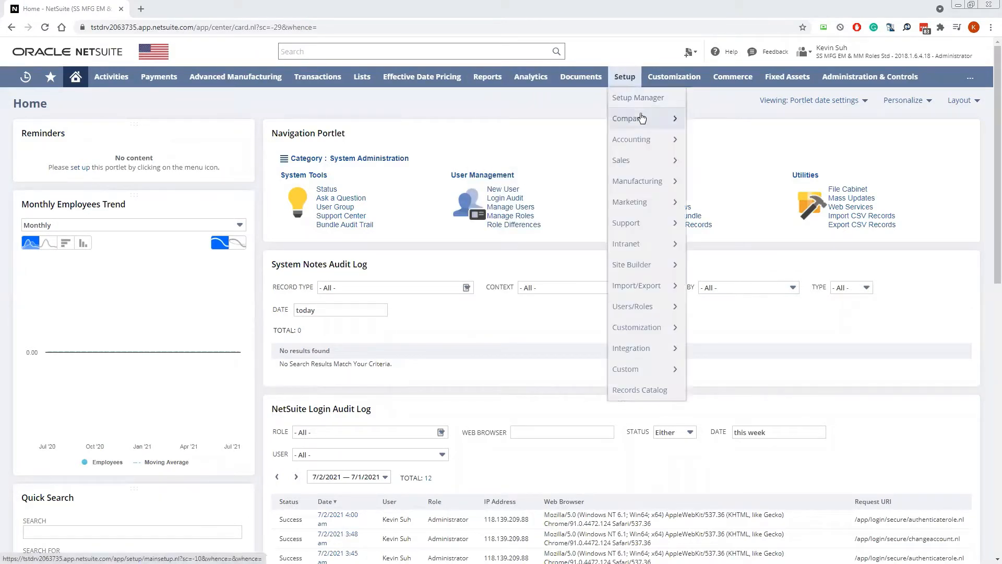
pyautogui.moveTo(643, 121)
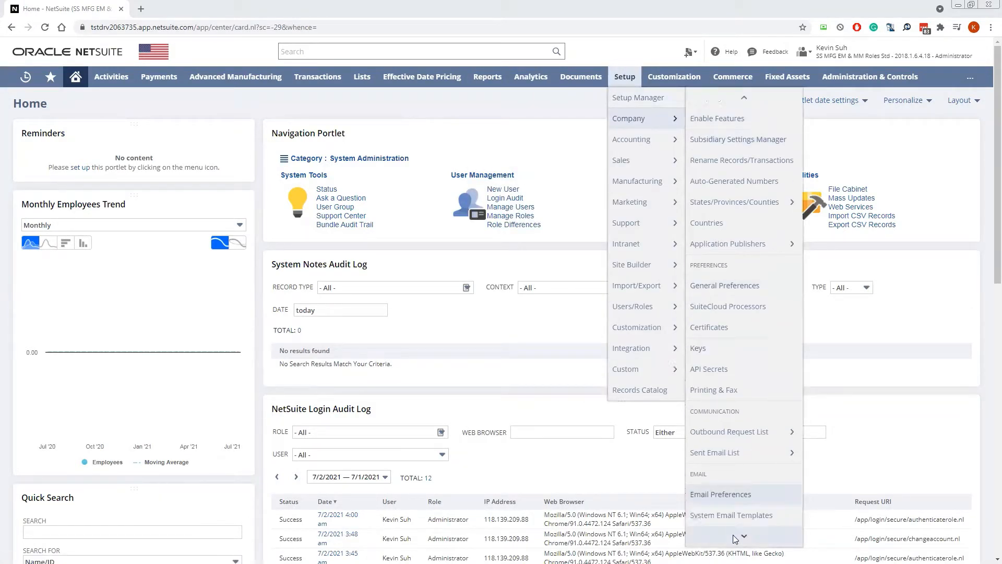
pyautogui.scroll(-5, 744, 527)
pyautogui.rightClick(723, 373)
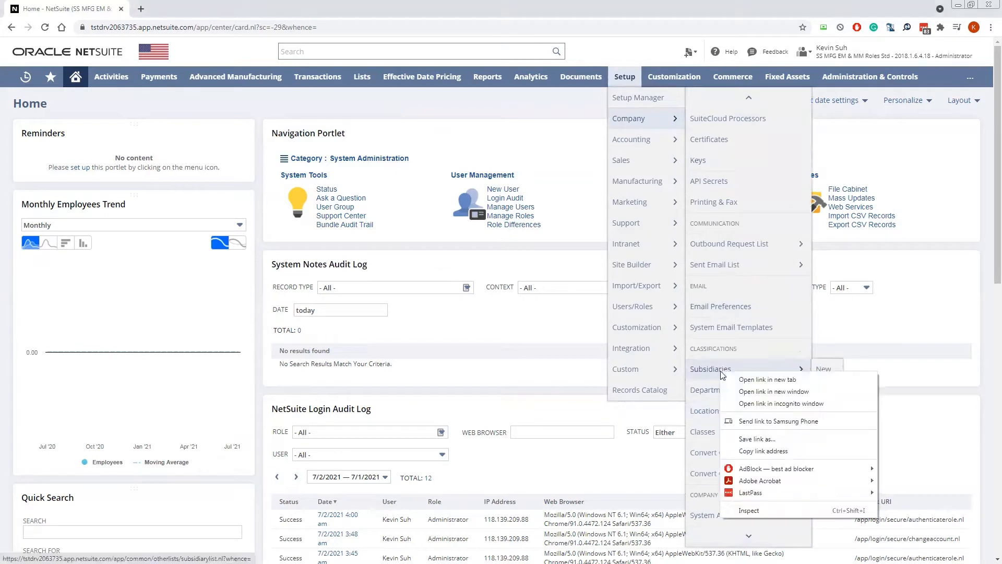
pyautogui.click(739, 379)
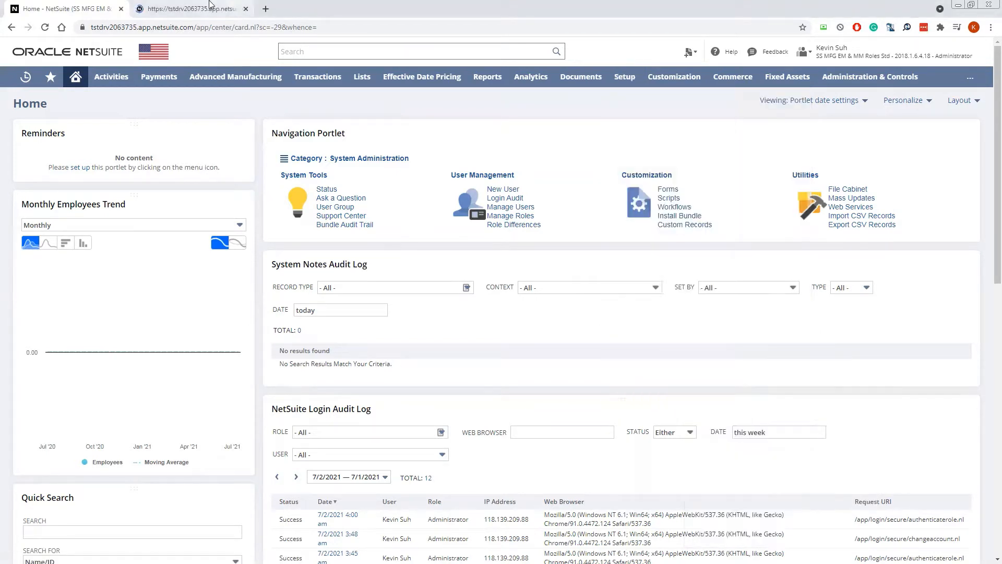
pyautogui.click(239, 5)
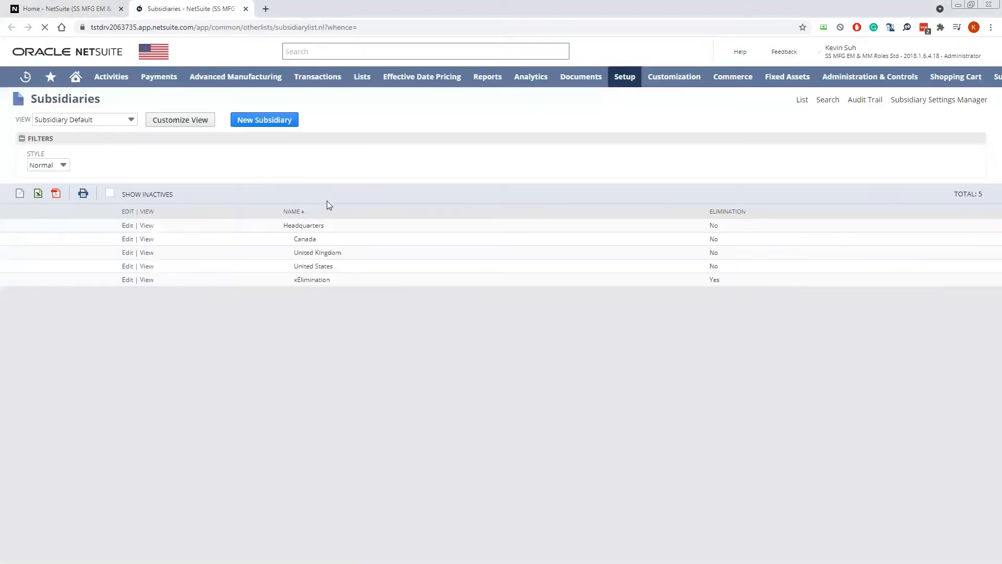
# Examine the subsidiary hierarchy, from the Headquarters parent to the country subsidiaries beneath it.
pyautogui.moveTo(343, 229); pyautogui.dragTo(266, 228)
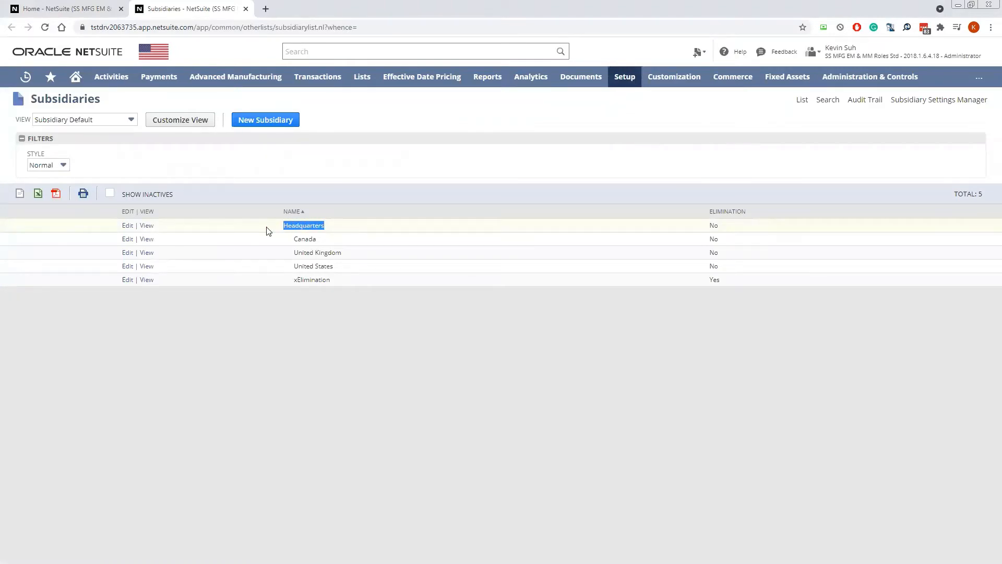
pyautogui.click(342, 230)
pyautogui.moveTo(342, 229); pyautogui.dragTo(280, 228)
pyautogui.click(368, 305)
pyautogui.moveTo(344, 273); pyautogui.dragTo(289, 246)
pyautogui.click(361, 316)
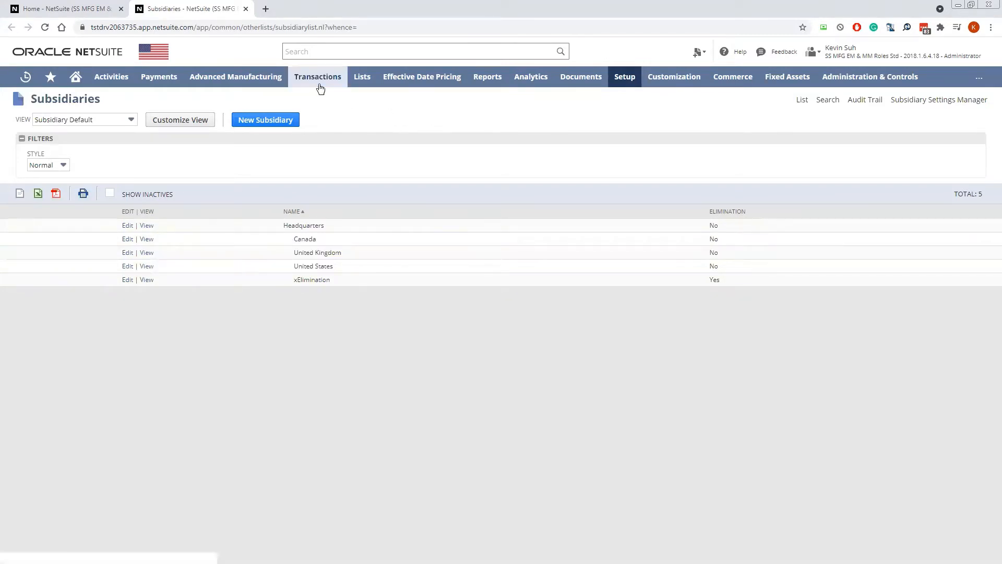
# Start a new saved search with Location as the search type.
pyautogui.moveTo(320, 90)
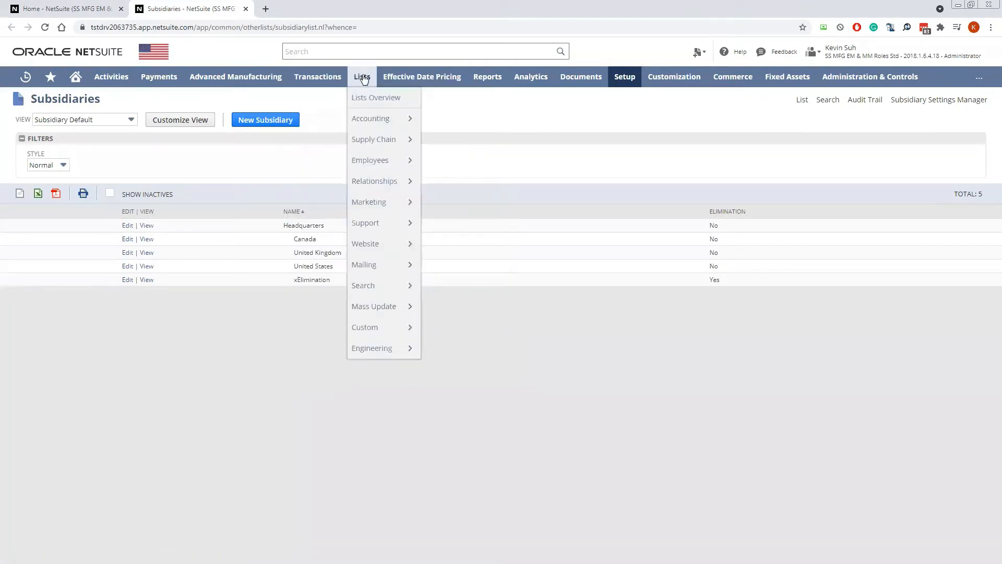
pyautogui.moveTo(478, 79)
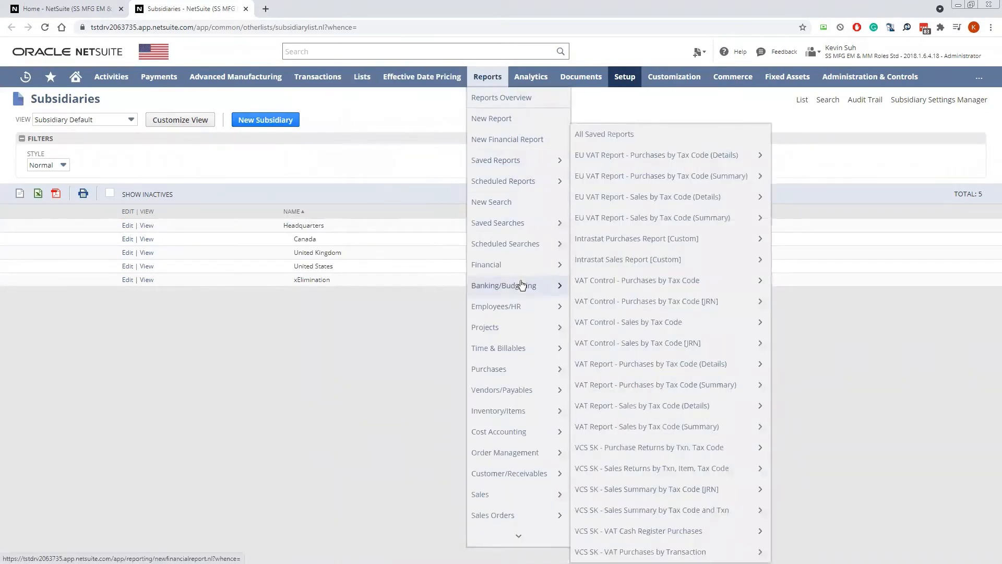
pyautogui.moveTo(514, 224)
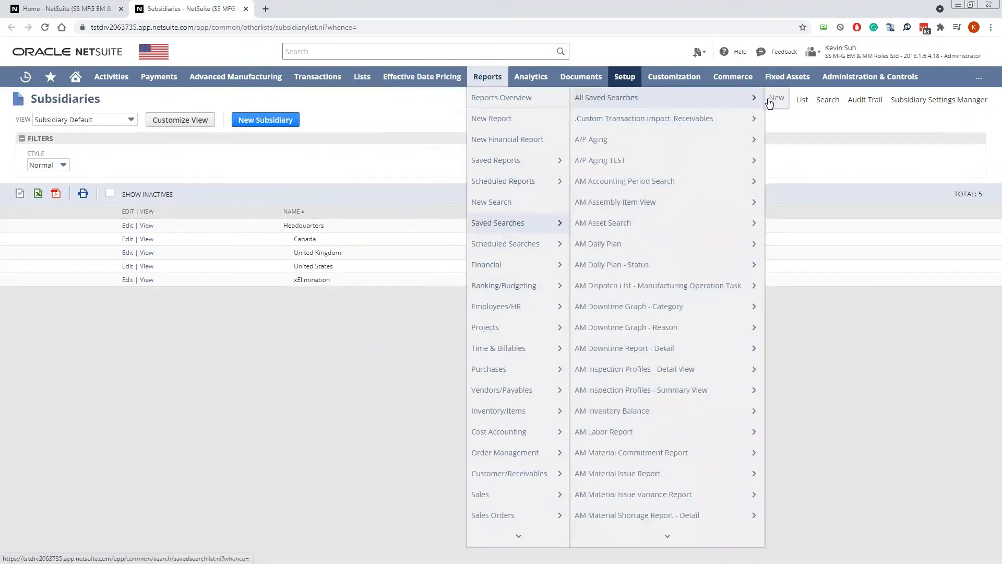
pyautogui.click(772, 102)
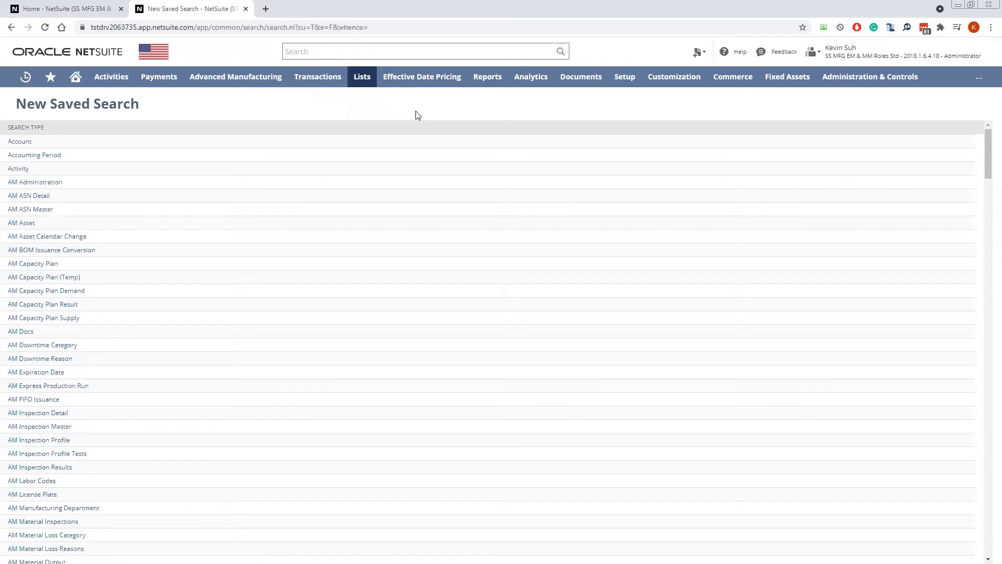
pyautogui.hotkey('ctrl', 'f')
pyautogui.write('full nam')
pyautogui.hotkey('ctrl', 'a')
pyautogui.write('locaiton')
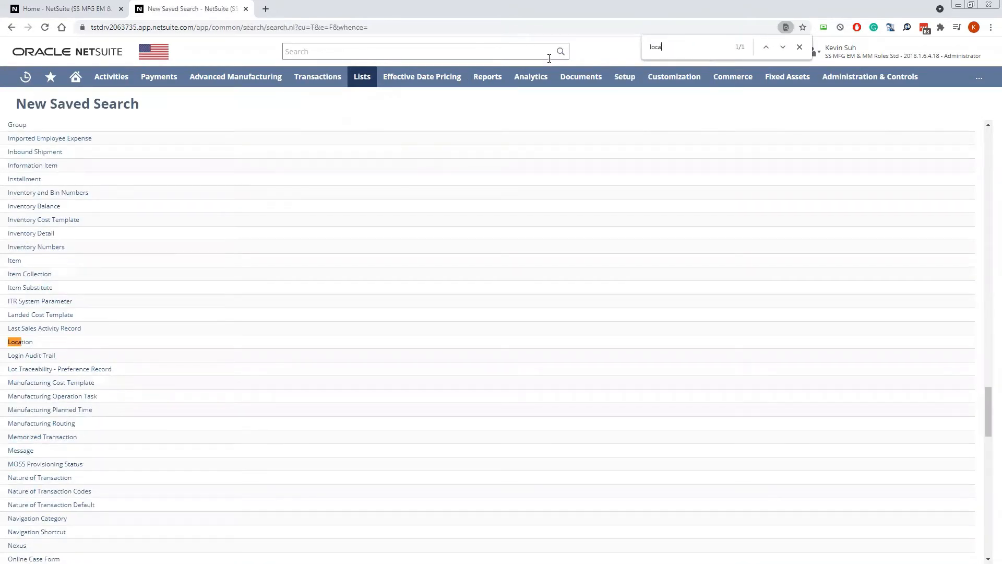
pyautogui.click(19, 345)
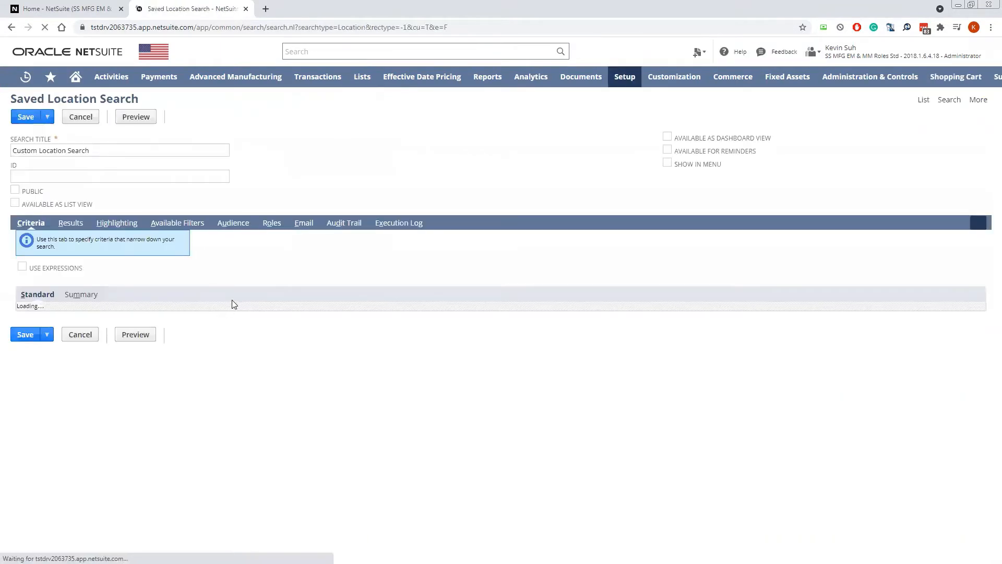
# Add the Subsidiary field as a result column of the location search.
pyautogui.click(69, 225)
pyautogui.click(70, 491)
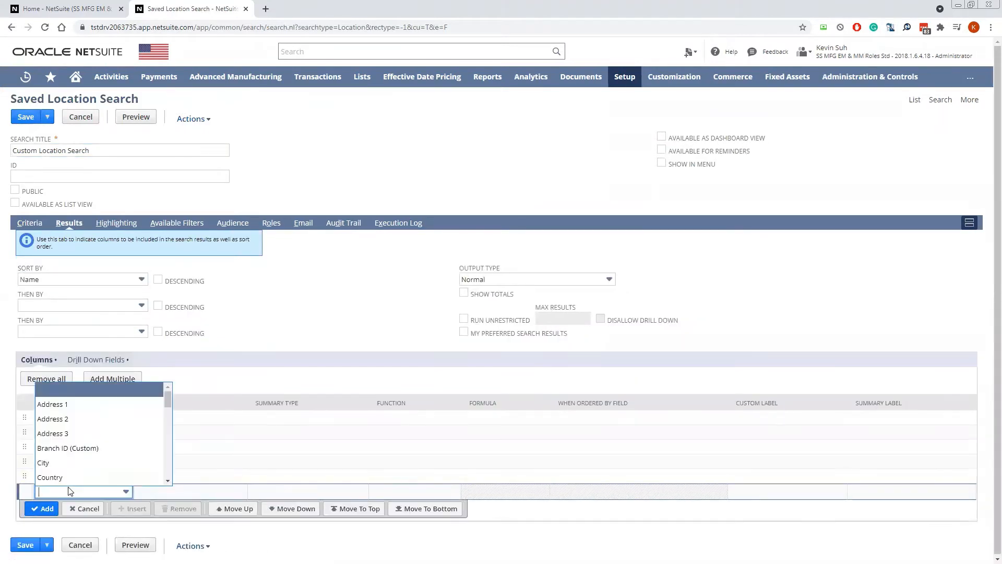
pyautogui.write('s')
pyautogui.click(85, 419)
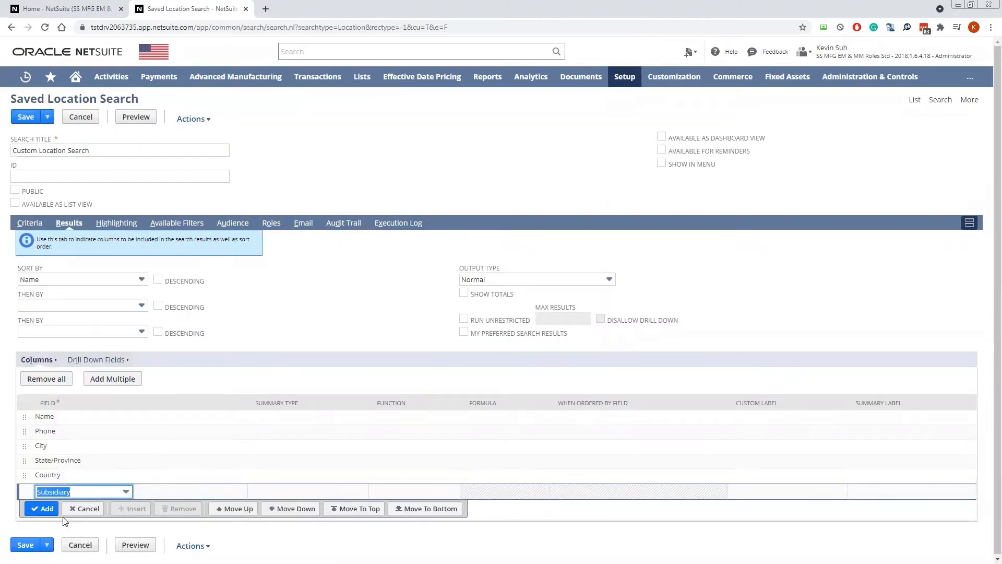
pyautogui.click(42, 508)
# Add Subsidiary as an available filter of the location search.
pyautogui.click(177, 223)
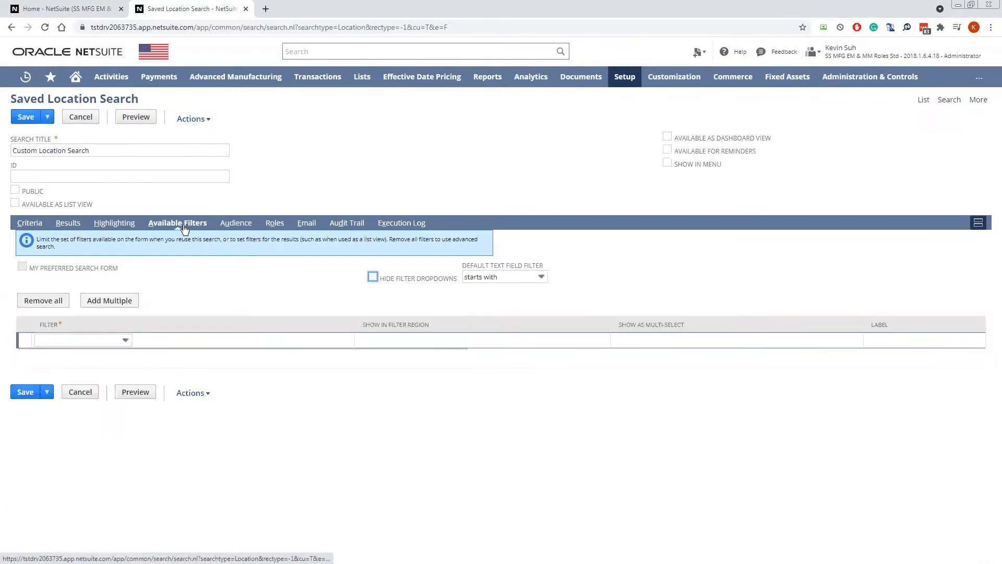
pyautogui.click(74, 340)
pyautogui.write('s')
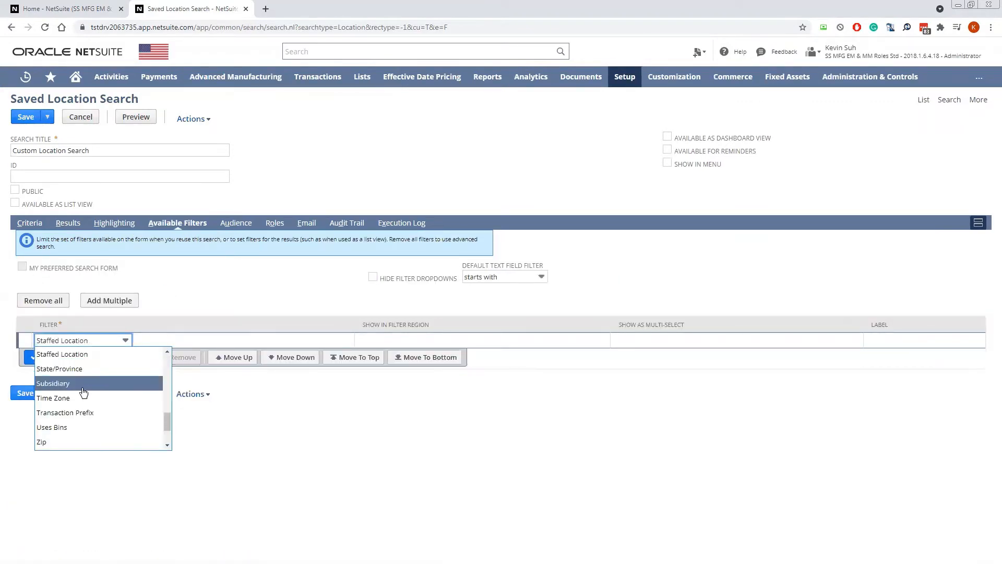
pyautogui.click(128, 381)
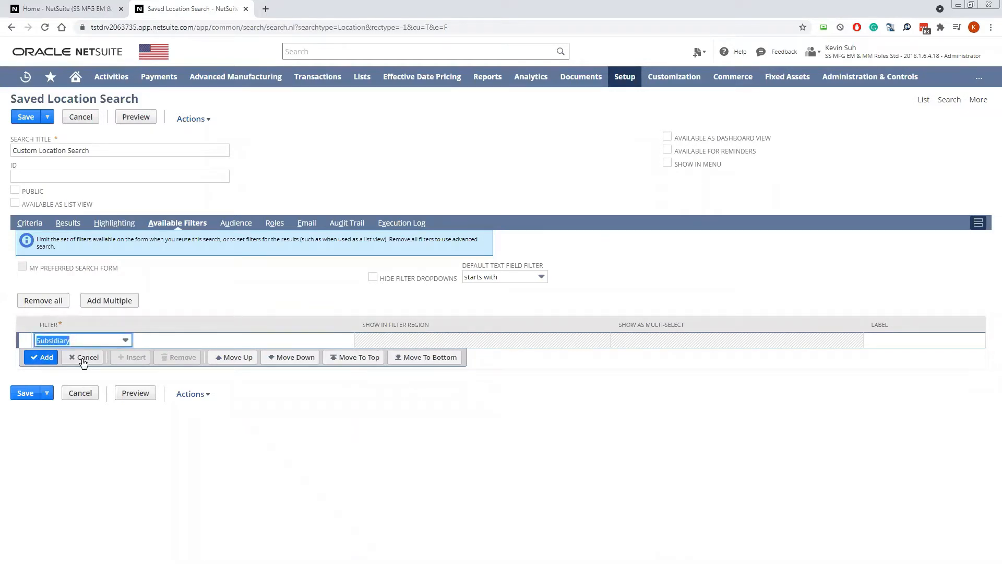
pyautogui.click(374, 340)
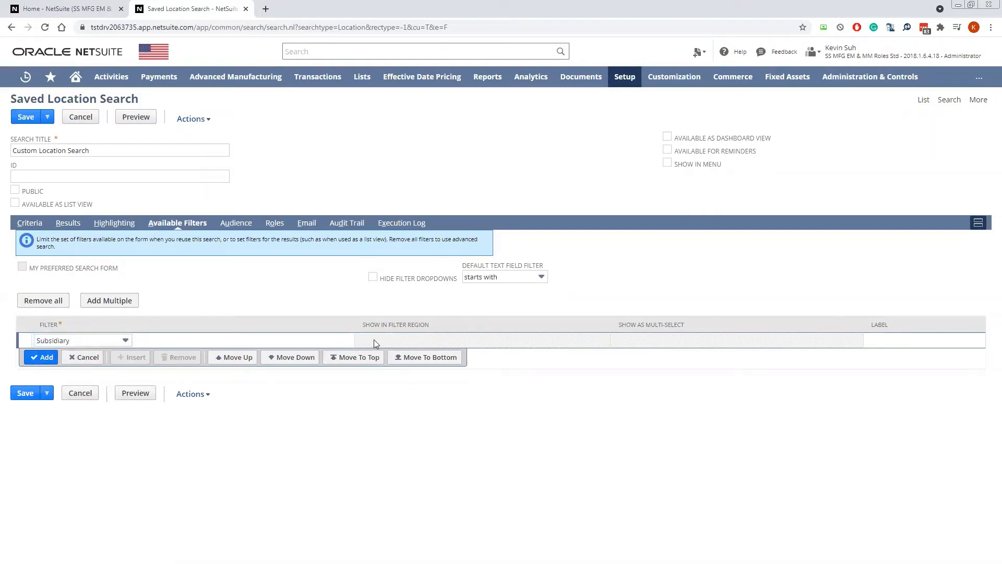
pyautogui.click(41, 357)
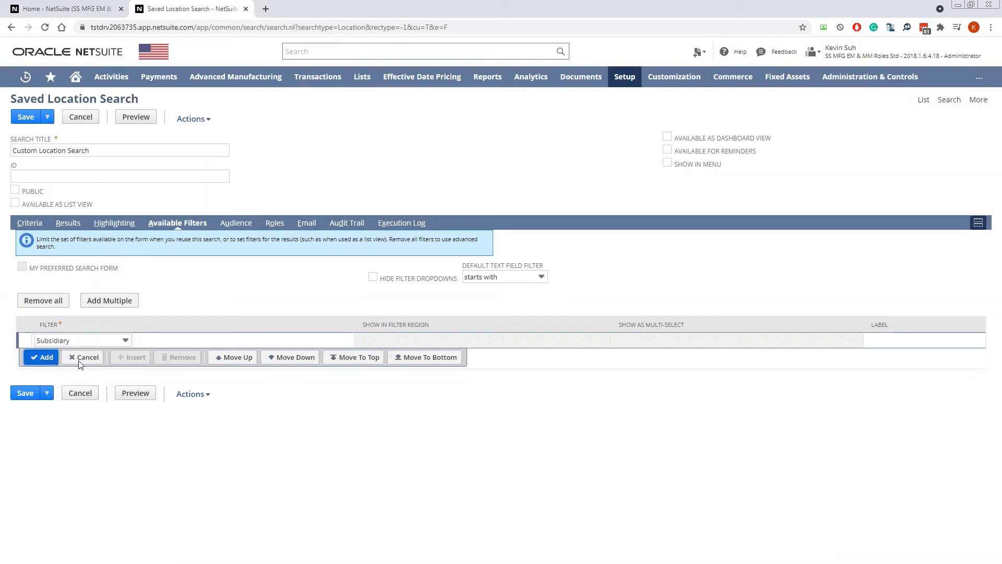
pyautogui.click(378, 342)
pyautogui.click(42, 357)
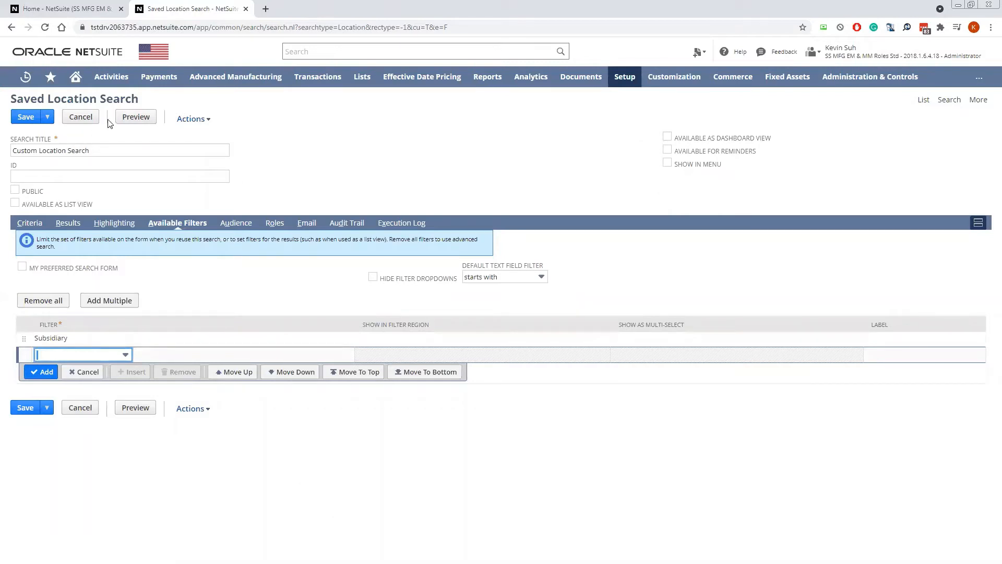
# Preview the location search and examine which subsidiary each location belongs to.
pyautogui.click(137, 120)
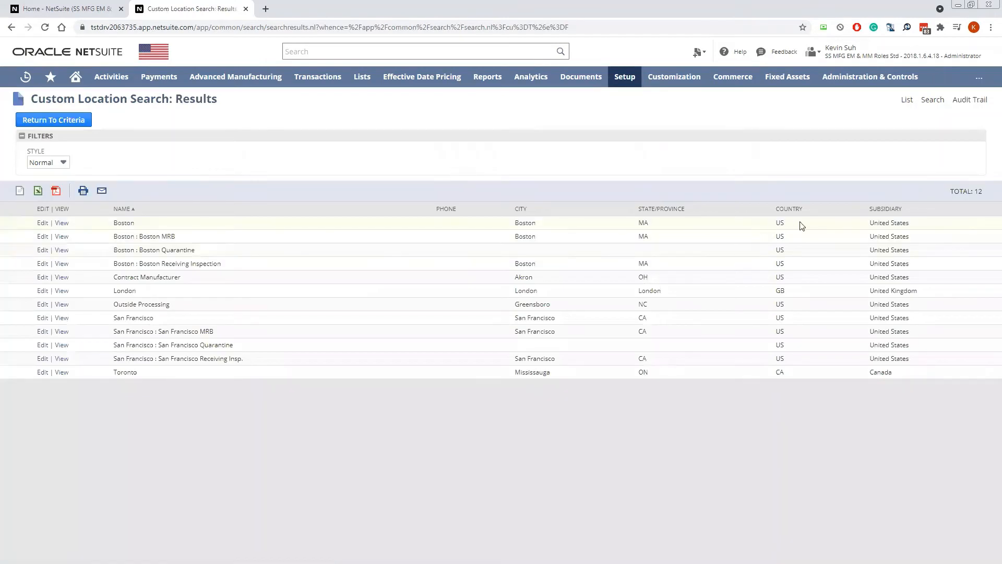
pyautogui.moveTo(884, 220); pyautogui.dragTo(900, 390)
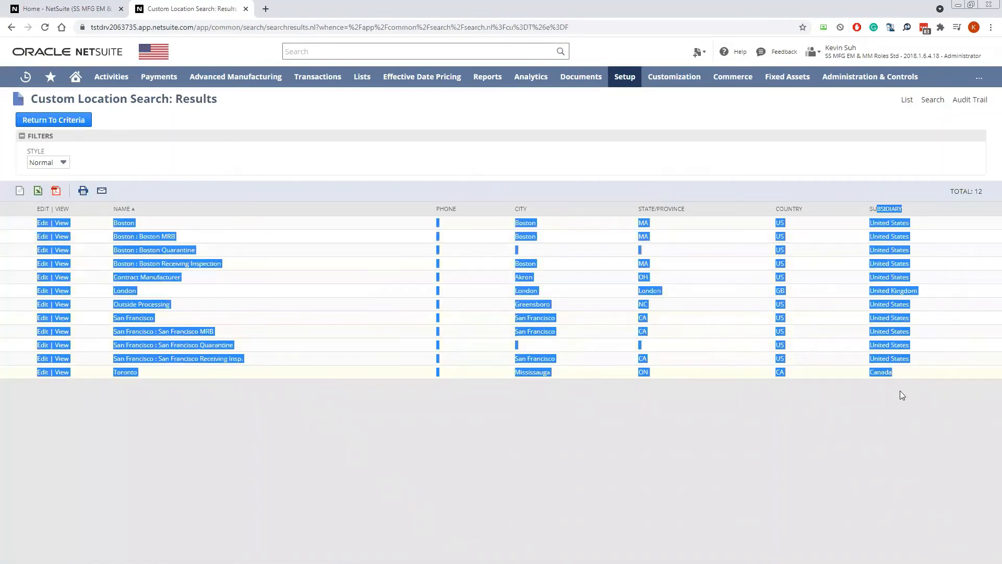
pyautogui.click(881, 309)
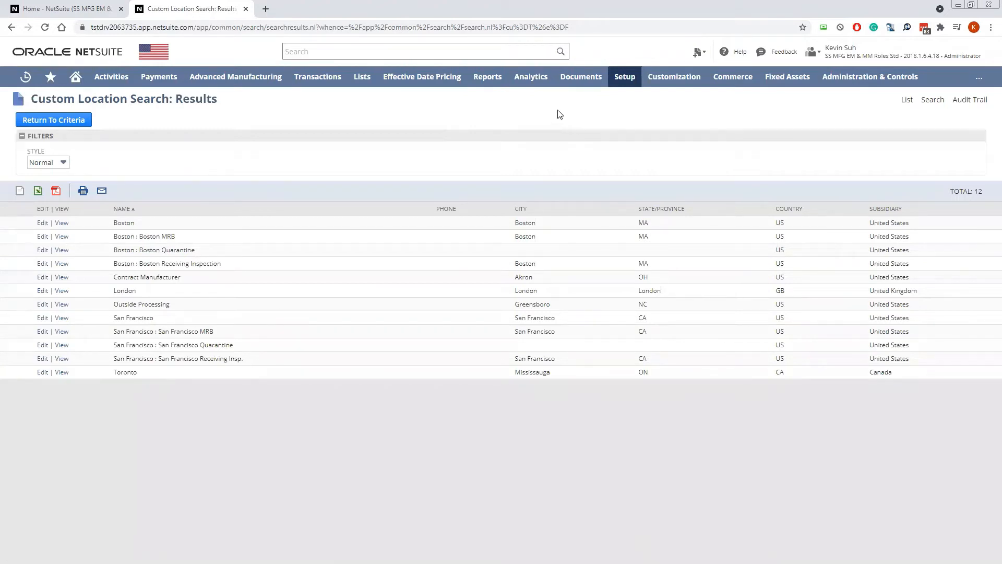
# Create a new Analytics dataset in a separate browser tab with the standard Location record as its root record type.
pyautogui.click(463, 77)
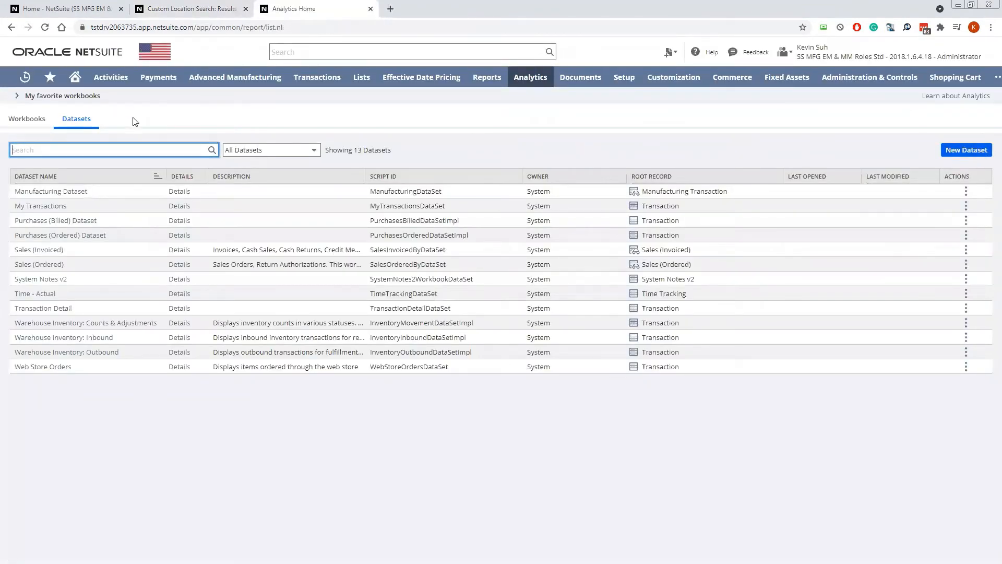
pyautogui.click(10, 120)
pyautogui.click(76, 119)
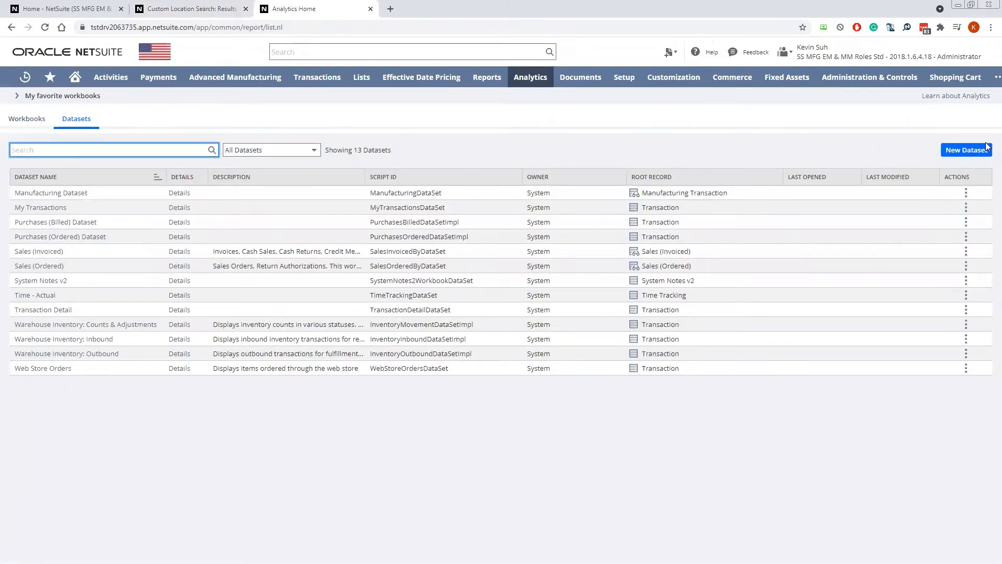
pyautogui.click(971, 150)
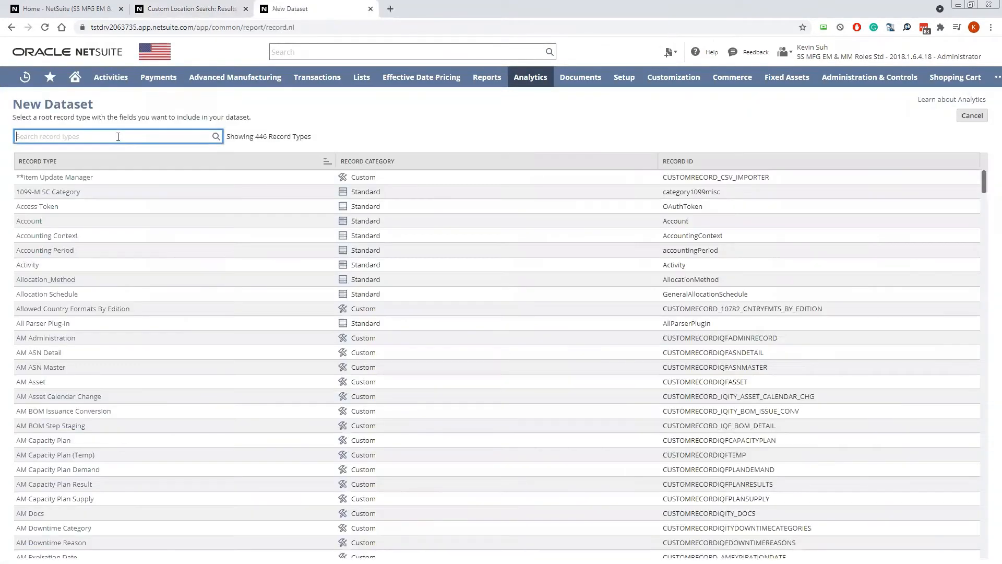
pyautogui.write('location')
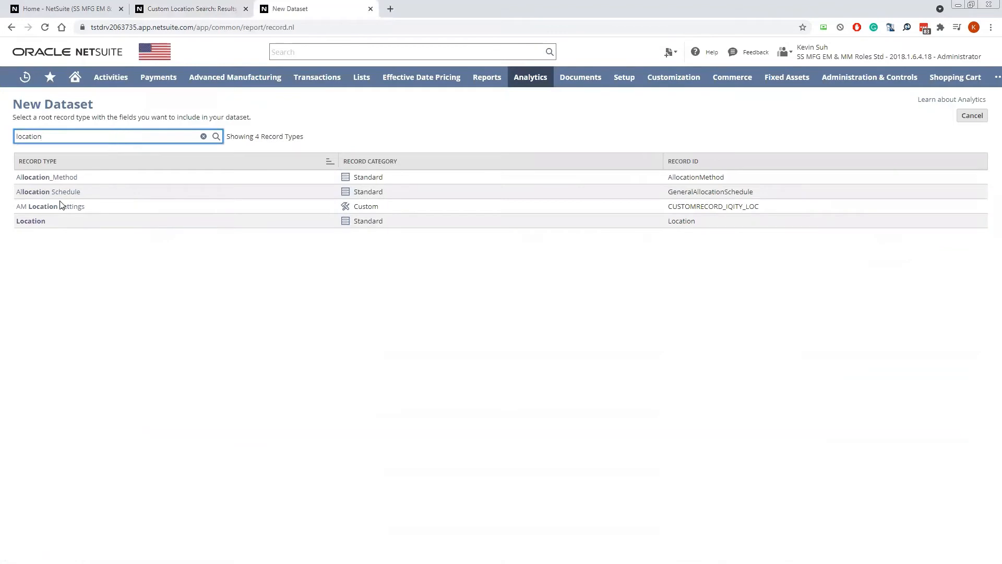
pyautogui.click(41, 221)
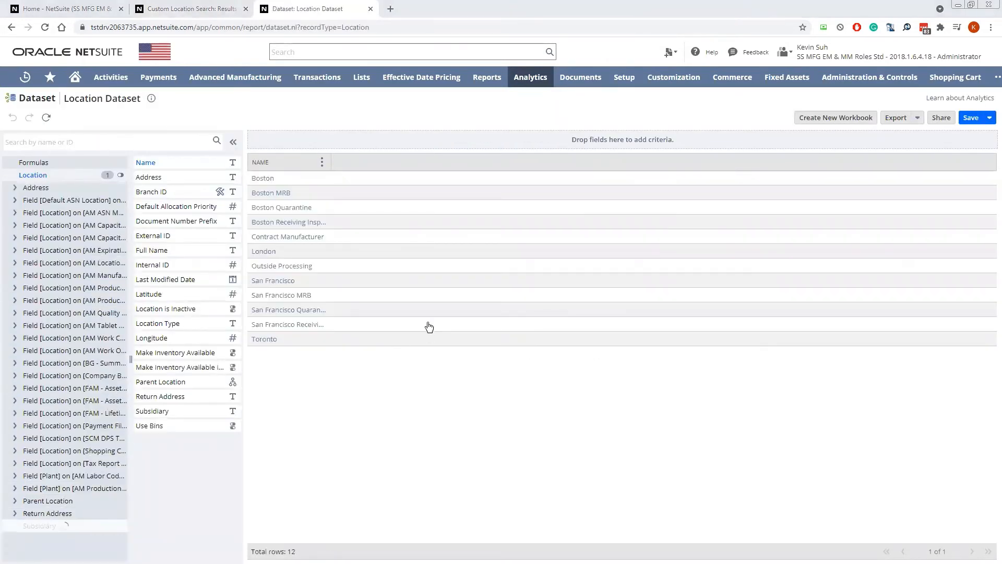
# Find the Subsidiary record linked to Location and add its Full Name field as a column in the dataset.
pyautogui.click(49, 139)
pyautogui.write('subsuda')
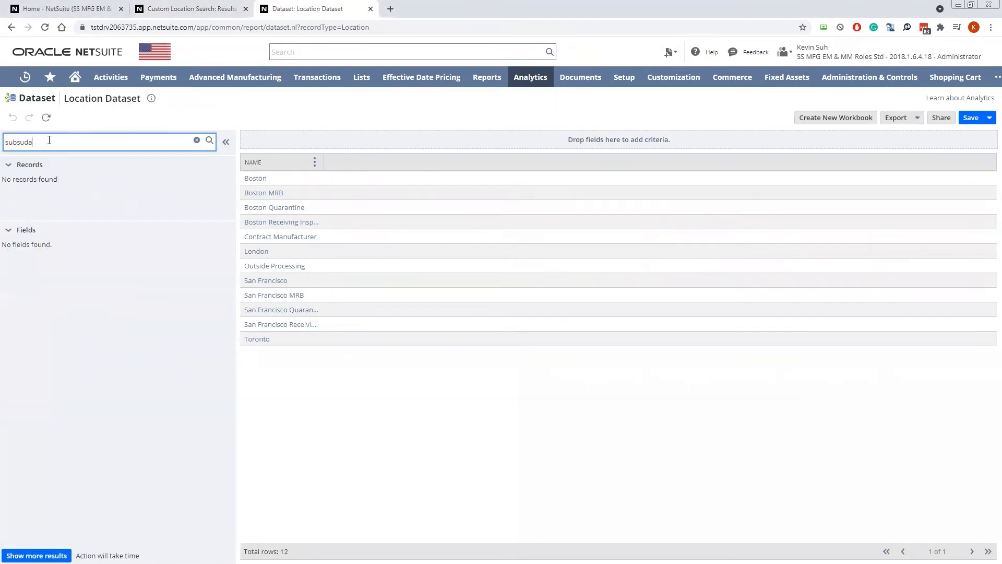
pyautogui.press('BackSpace')
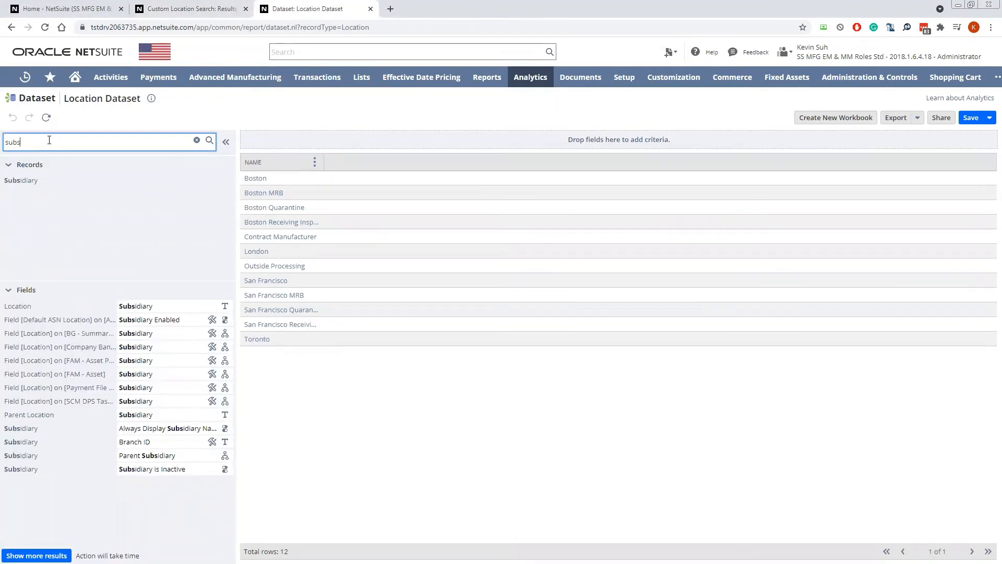
pyautogui.click(31, 429)
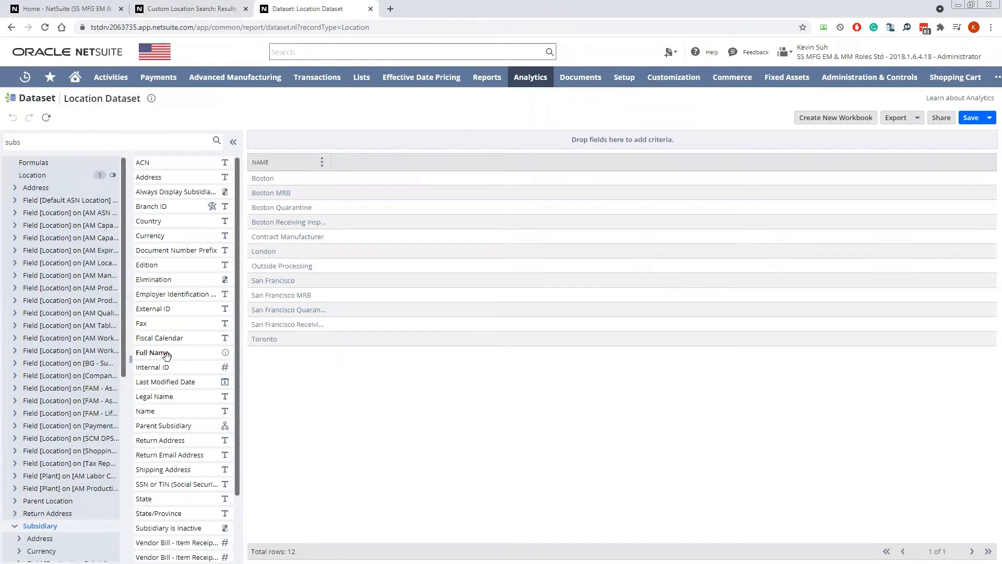
pyautogui.moveTo(167, 356); pyautogui.dragTo(423, 180)
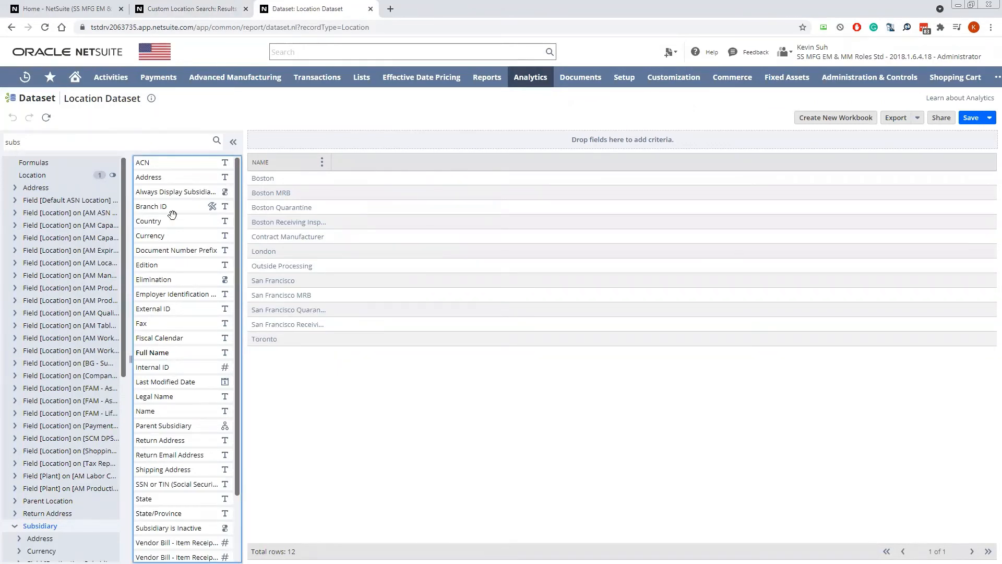
pyautogui.moveTo(155, 354); pyautogui.dragTo(379, 168)
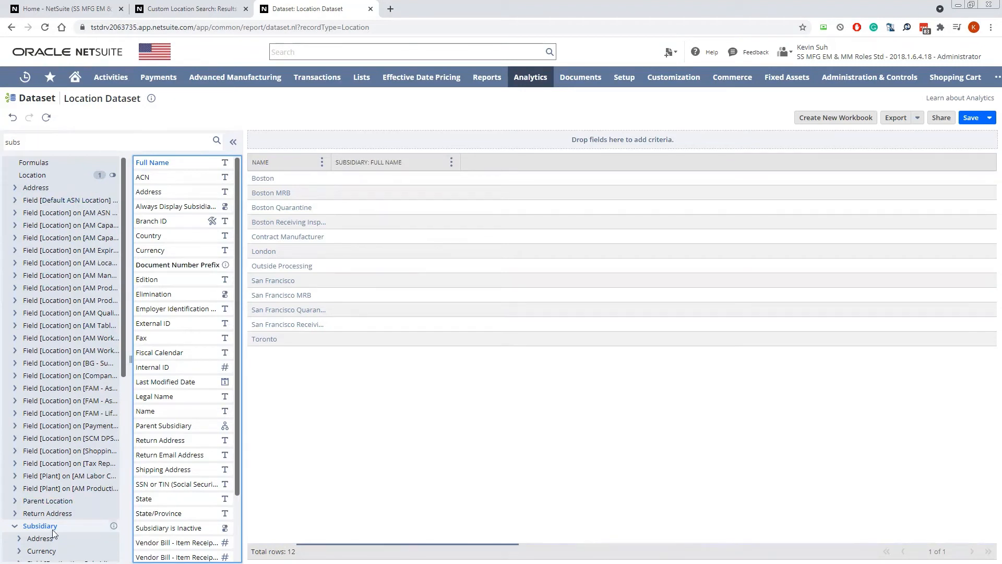
pyautogui.click(35, 141)
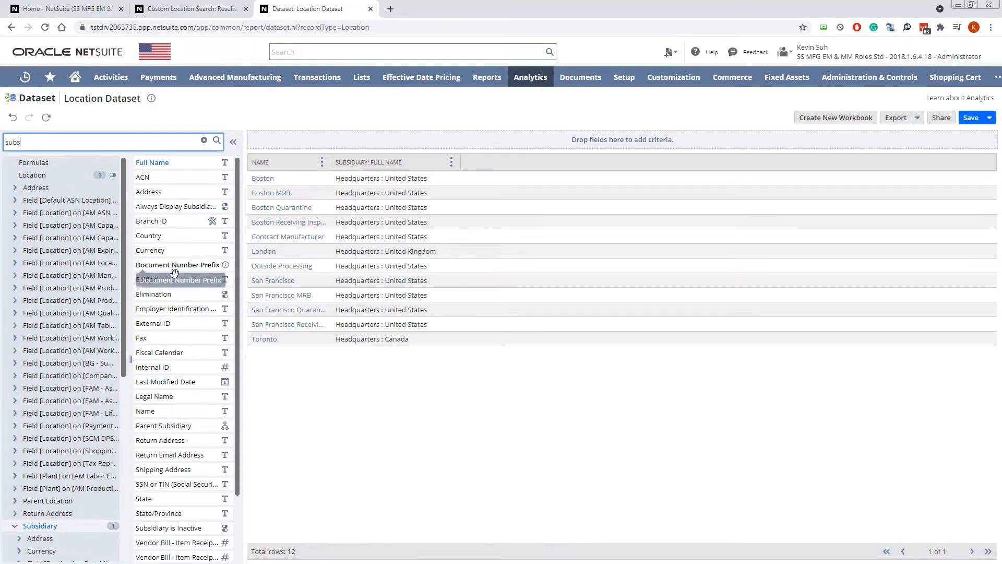
pyautogui.scroll(-3, 187, 350)
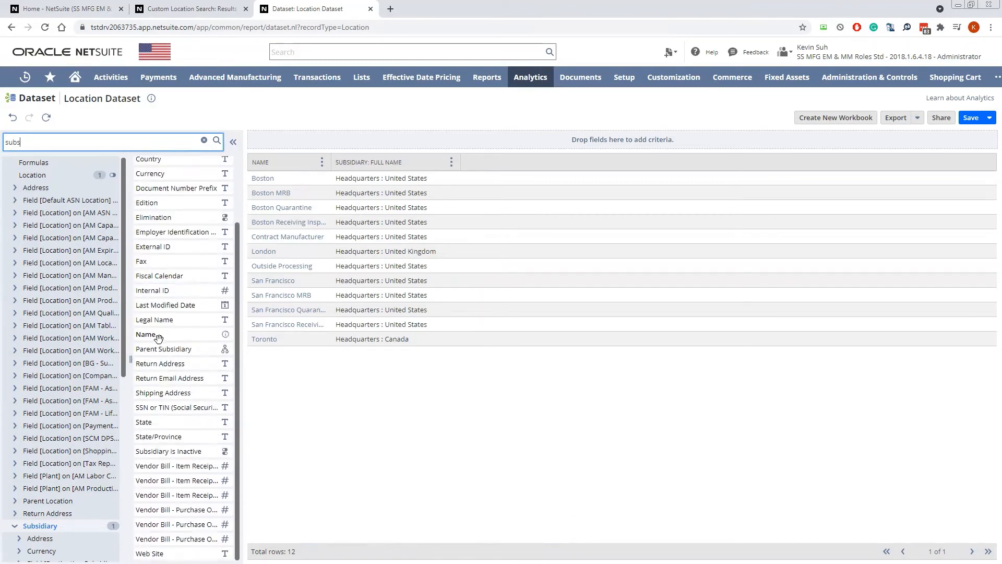
pyautogui.moveTo(158, 337); pyautogui.dragTo(437, 151)
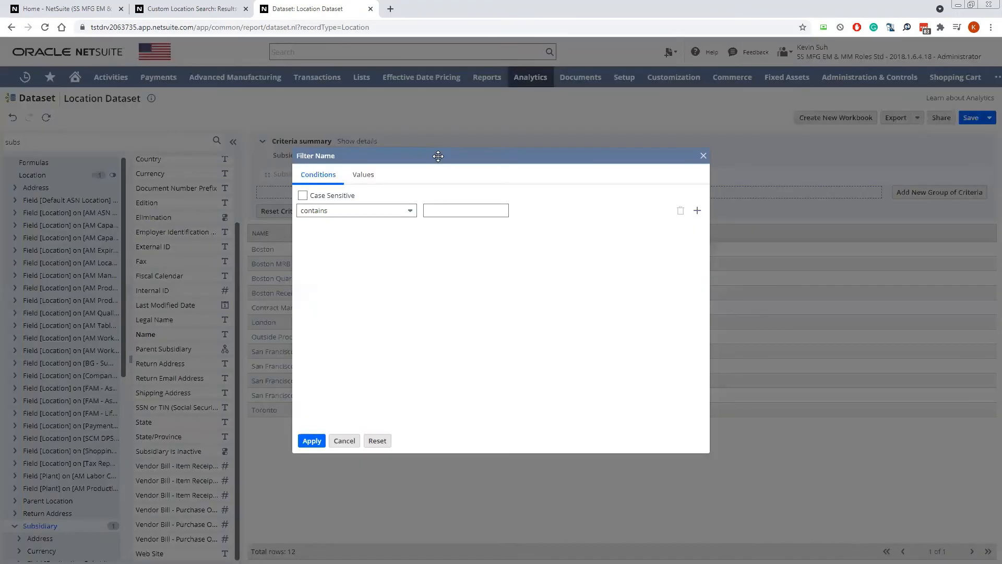
pyautogui.click(707, 156)
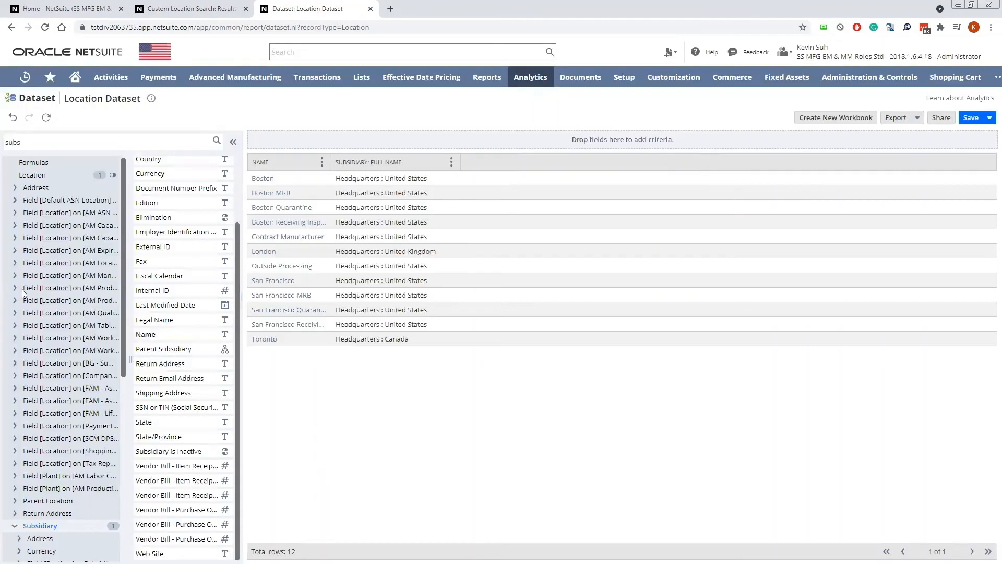
# Search the dataset's available fields for "subs" and add the Location record's Subsidiary field as a criterion.
pyautogui.click(33, 141)
pyautogui.write('subs')
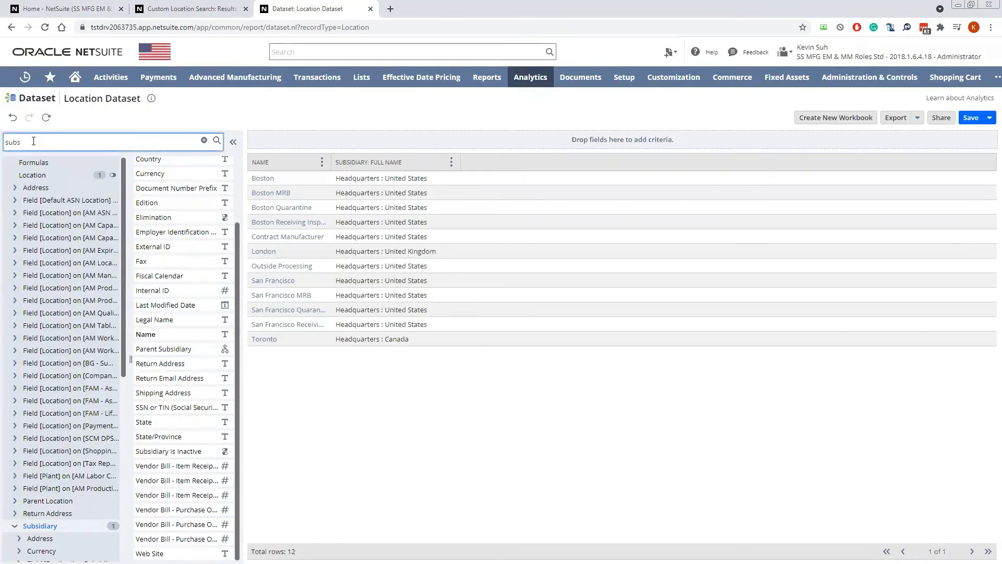
pyautogui.write('ida')
pyautogui.press('BackSpace')
pyautogui.press('BackSpace')
pyautogui.press('BackSpace')
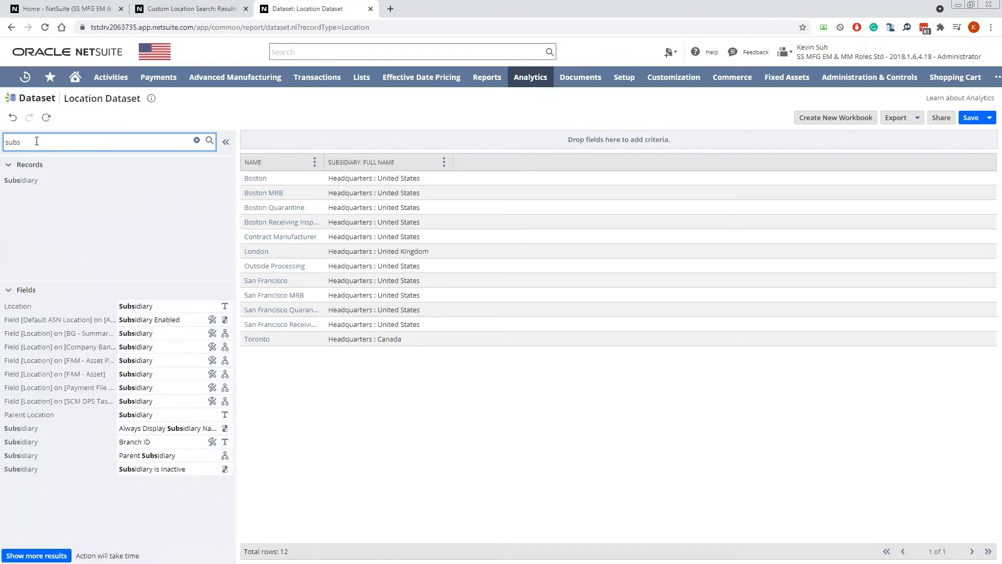
pyautogui.moveTo(142, 308); pyautogui.dragTo(483, 141)
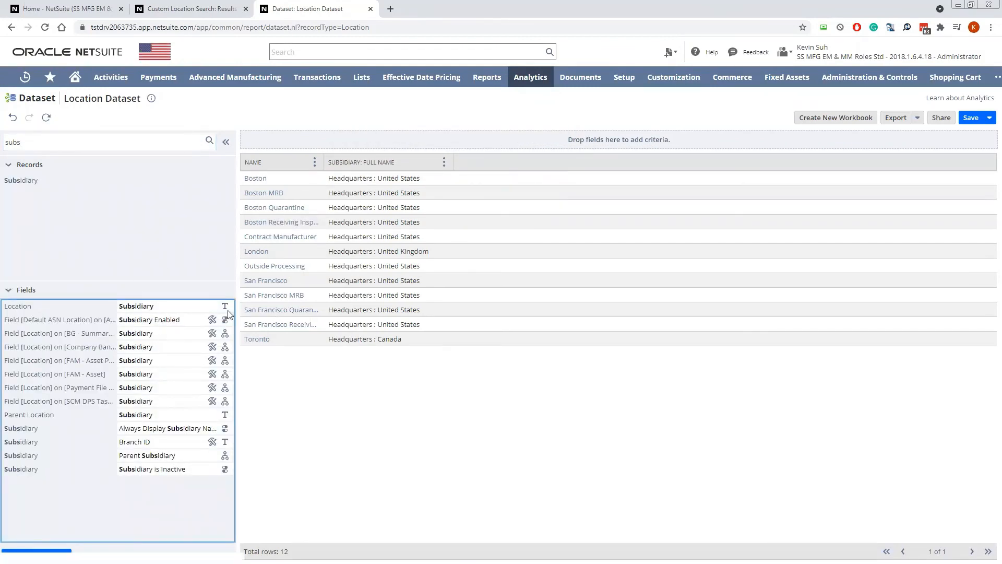
pyautogui.moveTo(144, 306); pyautogui.dragTo(646, 142)
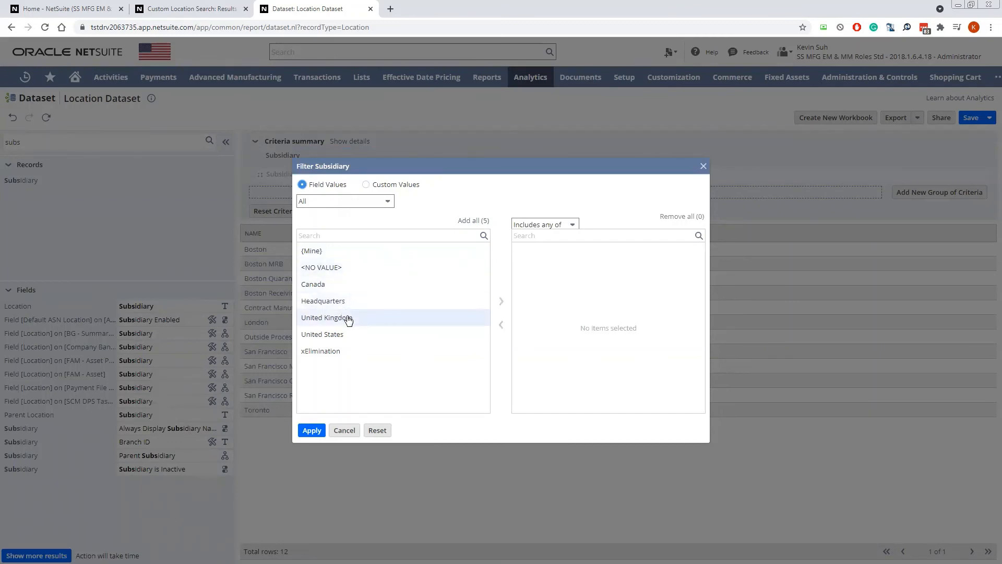
# Set the Subsidiary criterion to include any of United Kingdom and United States, and apply the filter.
pyautogui.click(344, 338)
pyautogui.keyDown('ctrl'); pyautogui.click(337, 352); pyautogui.keyUp('ctrl')
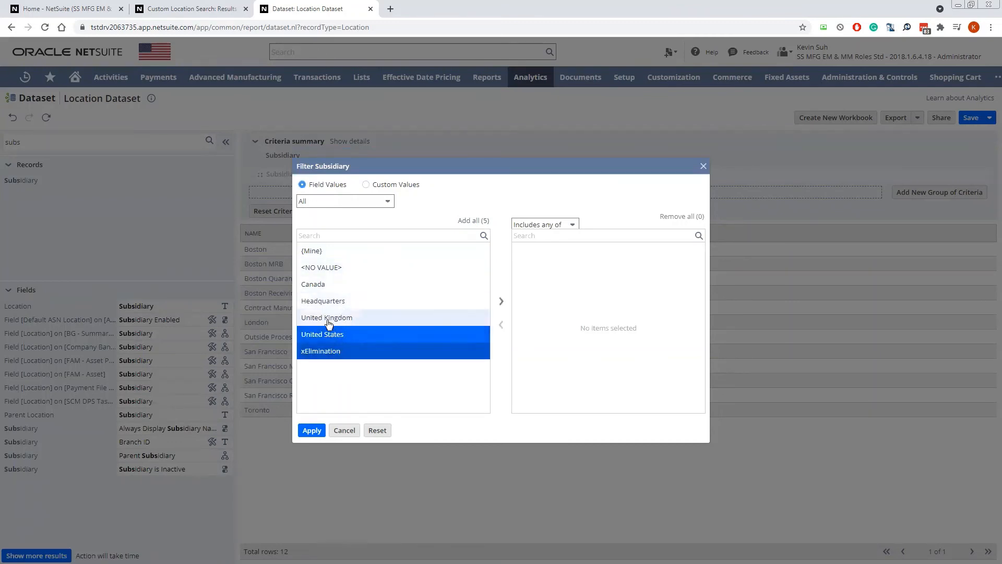
pyautogui.keyDown('ctrl'); pyautogui.click(335, 318); pyautogui.keyUp('ctrl')
pyautogui.keyDown('ctrl'); pyautogui.click(337, 351); pyautogui.keyUp('ctrl')
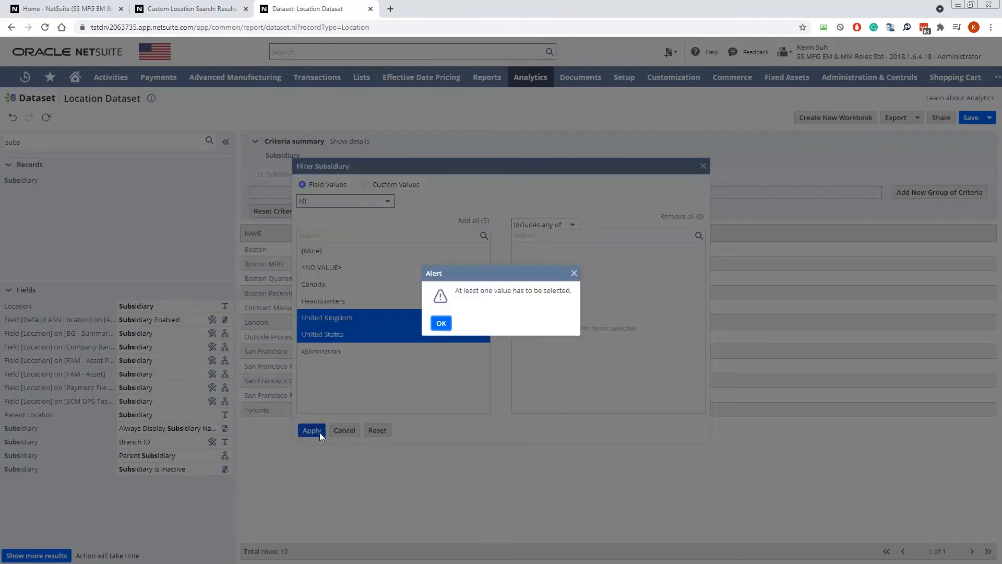
pyautogui.click(441, 323)
pyautogui.click(500, 301)
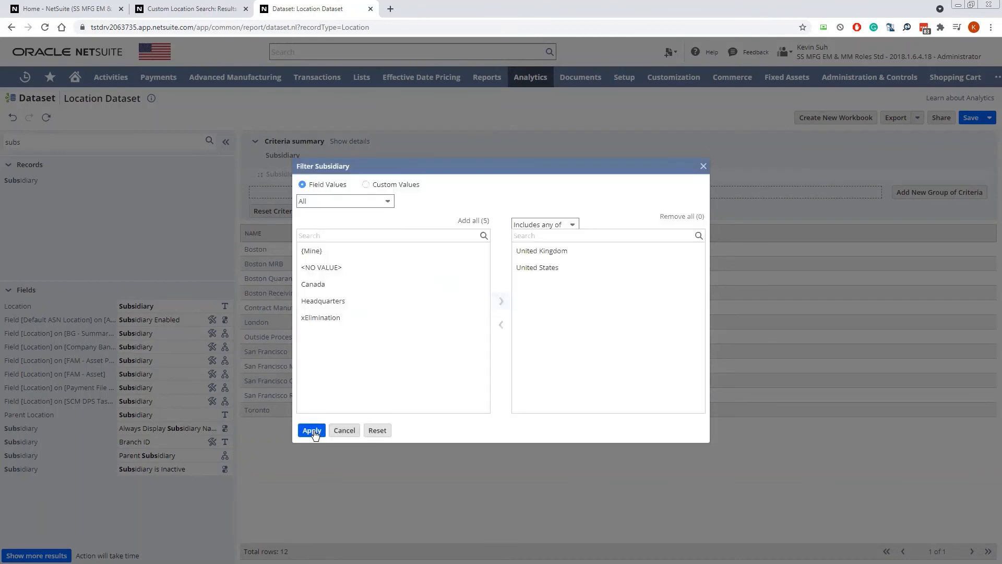
pyautogui.click(312, 431)
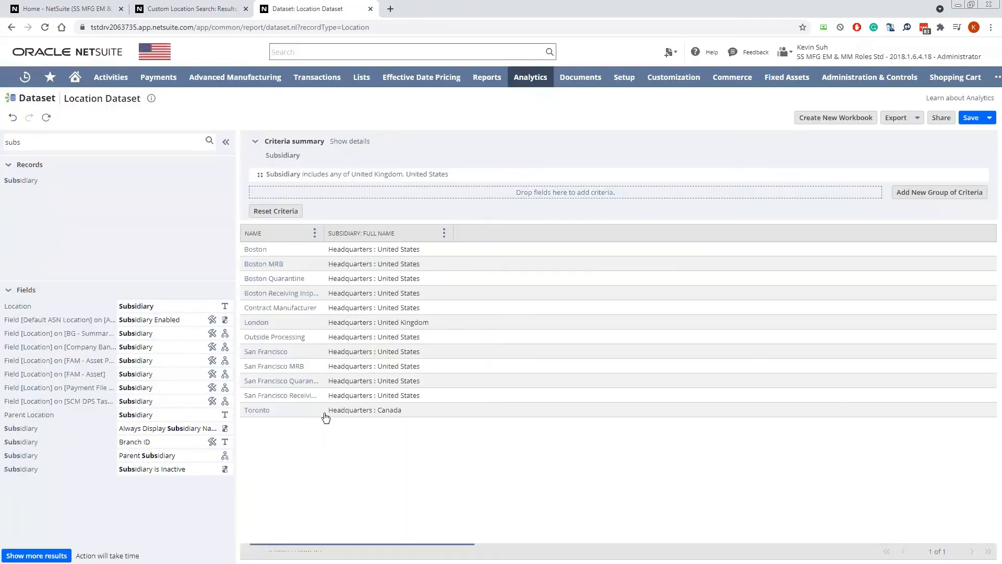